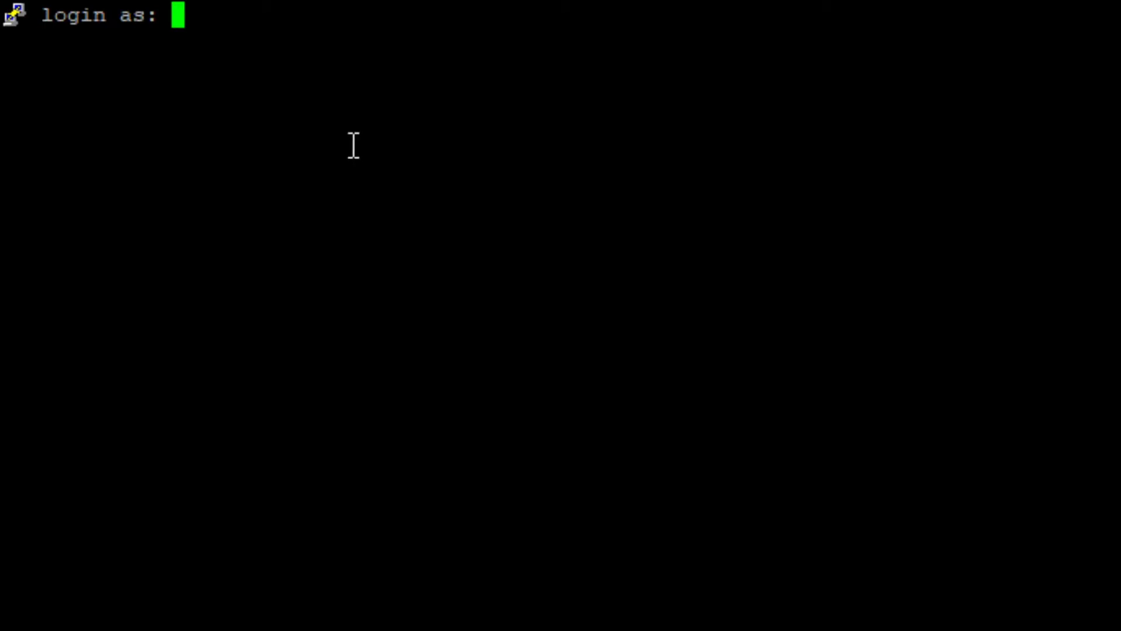
{"action": "type", "text": "ubnt"}
Log in to the access point at 10.10.2.20 as ubnt with its password.
{"action": "key", "text": "Return"}
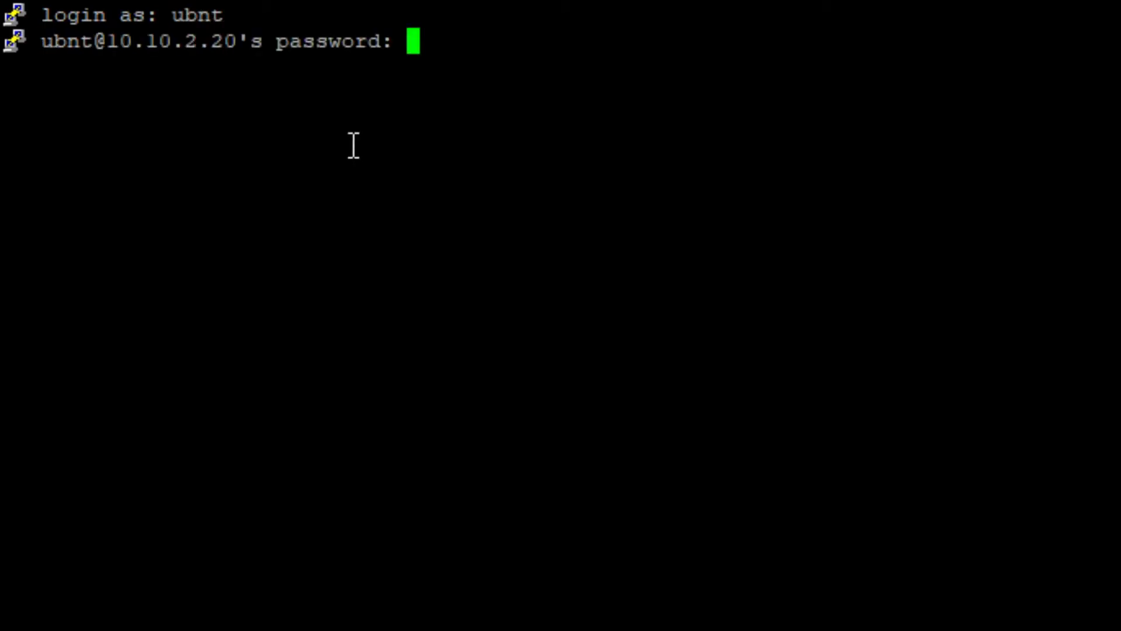
{"action": "key", "text": "Return"}
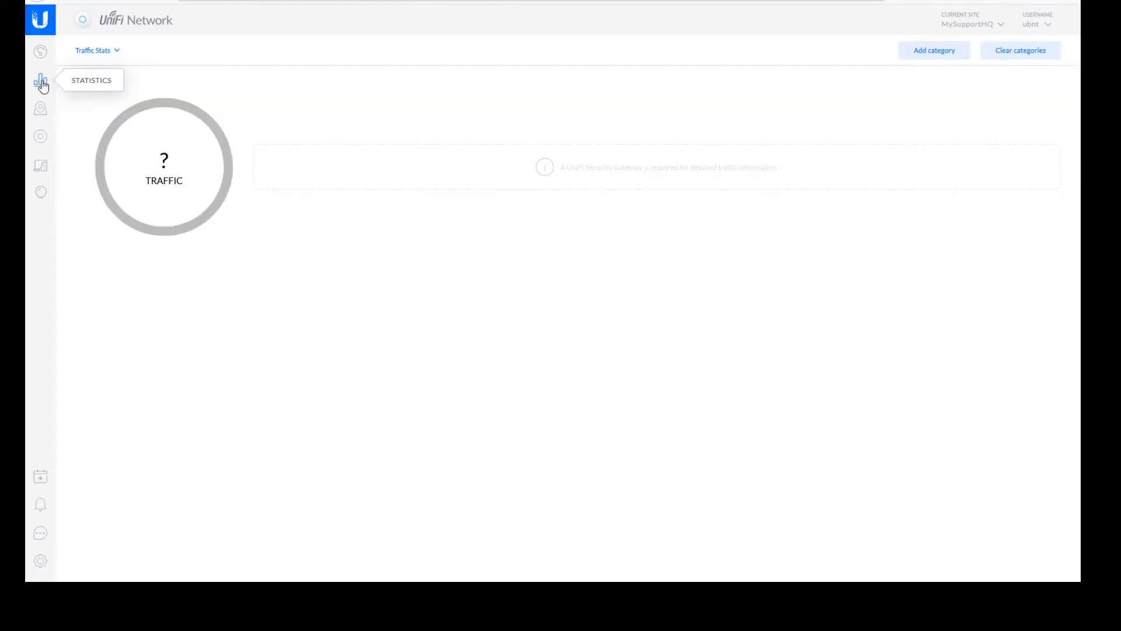
Enable advanced features in the site settings and apply the changes.
{"action": "left_click", "coordinate": [41, 562]}
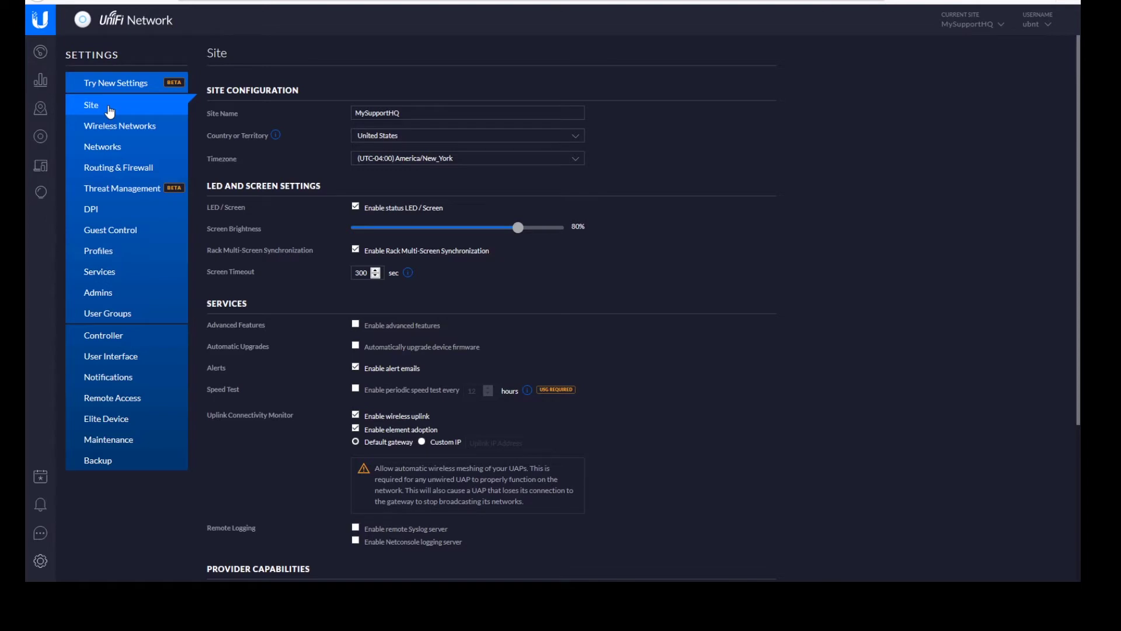
{"action": "scroll", "coordinate": [320, 230], "scroll_direction": "down", "scroll_amount": 1}
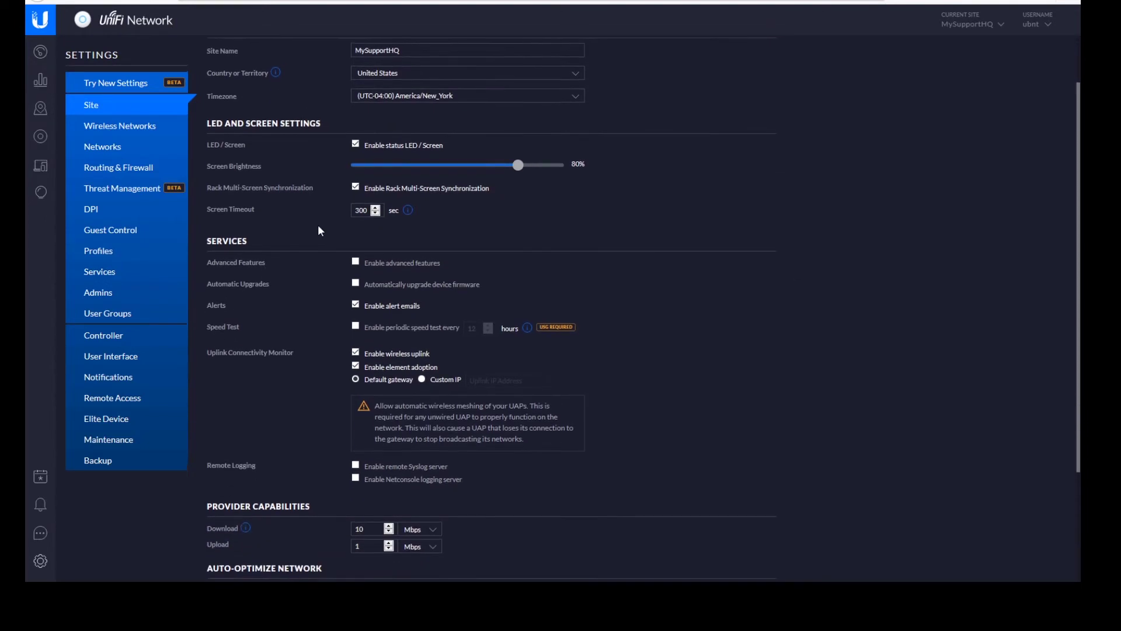
{"action": "scroll", "coordinate": [318, 231], "scroll_direction": "down", "scroll_amount": 1}
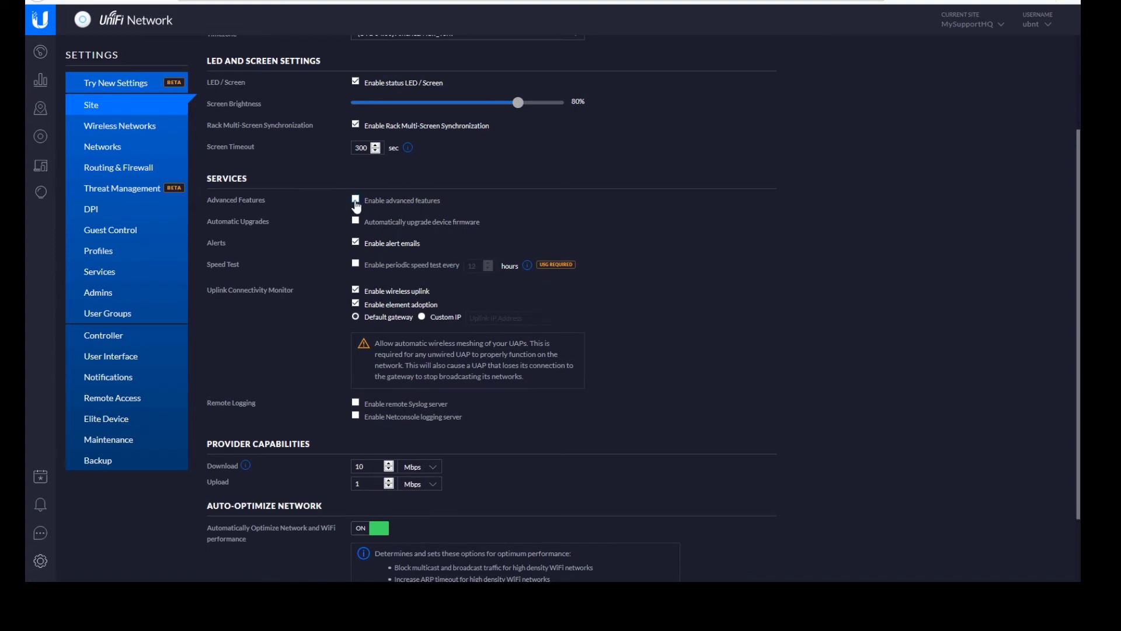
{"action": "left_click", "coordinate": [355, 202]}
{"action": "scroll", "coordinate": [677, 350], "scroll_direction": "down", "scroll_amount": 3}
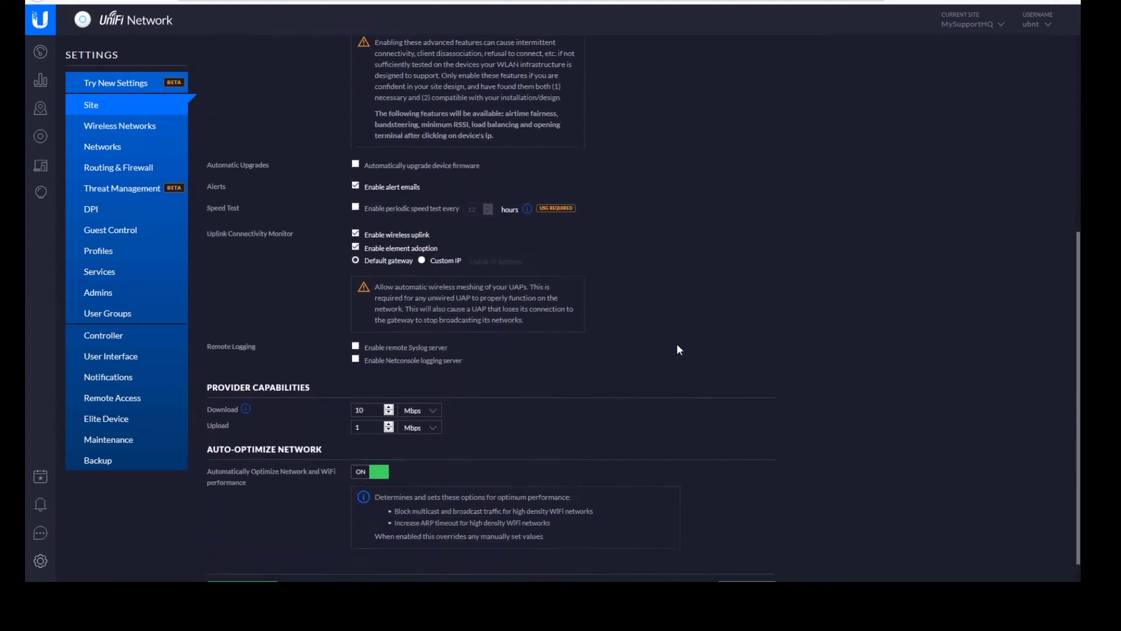
{"action": "scroll", "coordinate": [677, 349], "scroll_direction": "down", "scroll_amount": 1}
{"action": "left_click", "coordinate": [243, 565]}
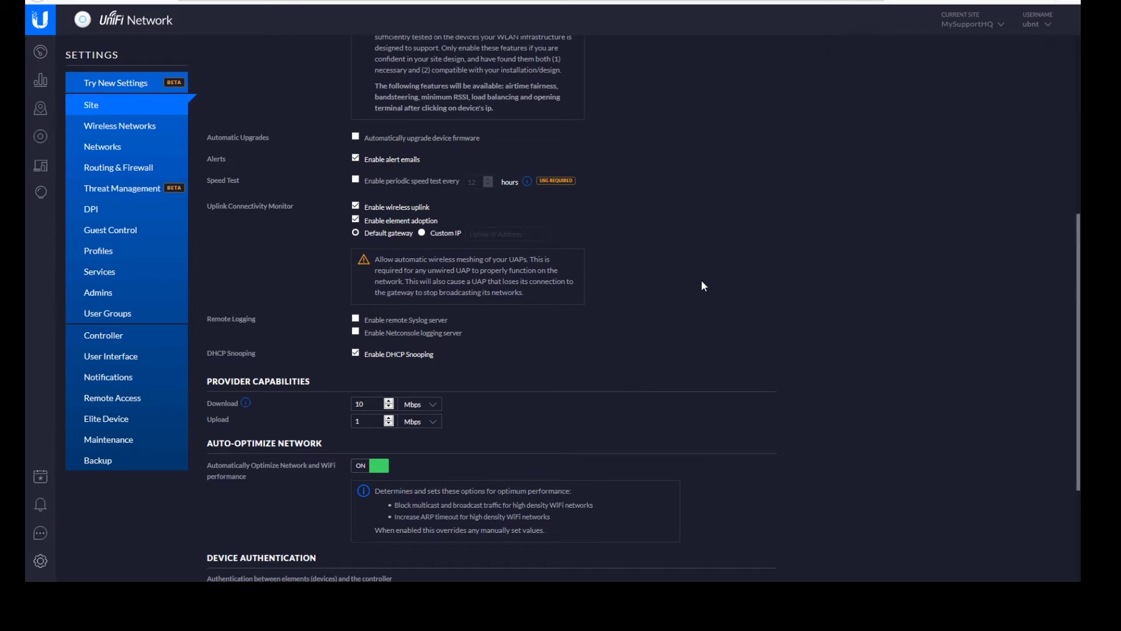
{"action": "scroll", "coordinate": [701, 281], "scroll_direction": "down", "scroll_amount": 2}
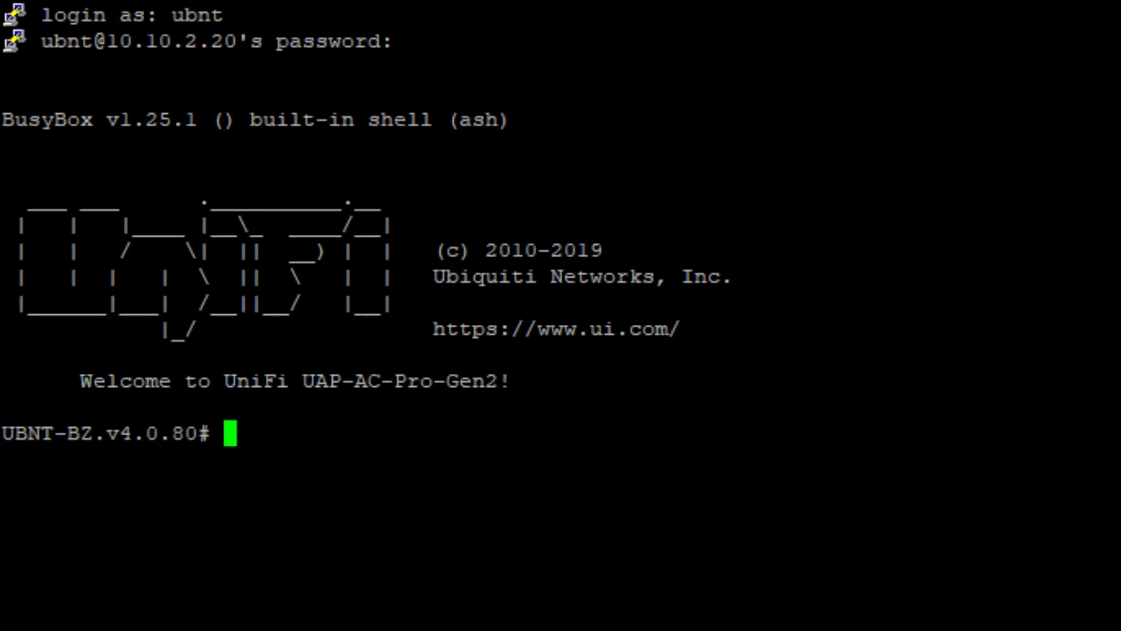
{"action": "type", "text": "help"}
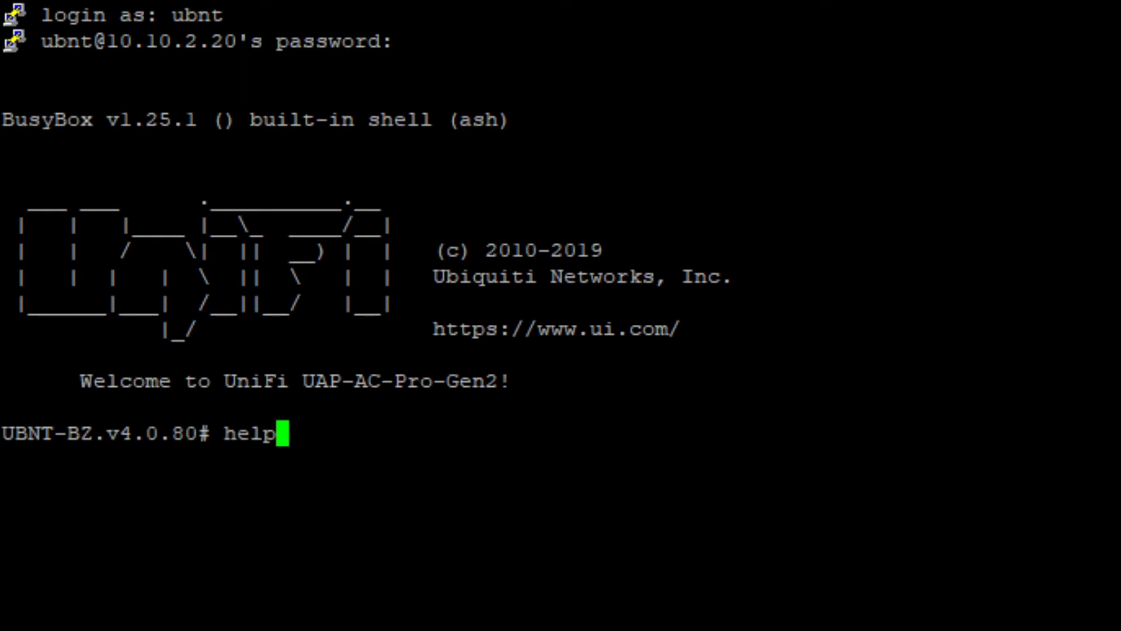
Run help to list CLI commands such as info, set-inform, upgrade and reboot.
{"action": "key", "text": "Return"}
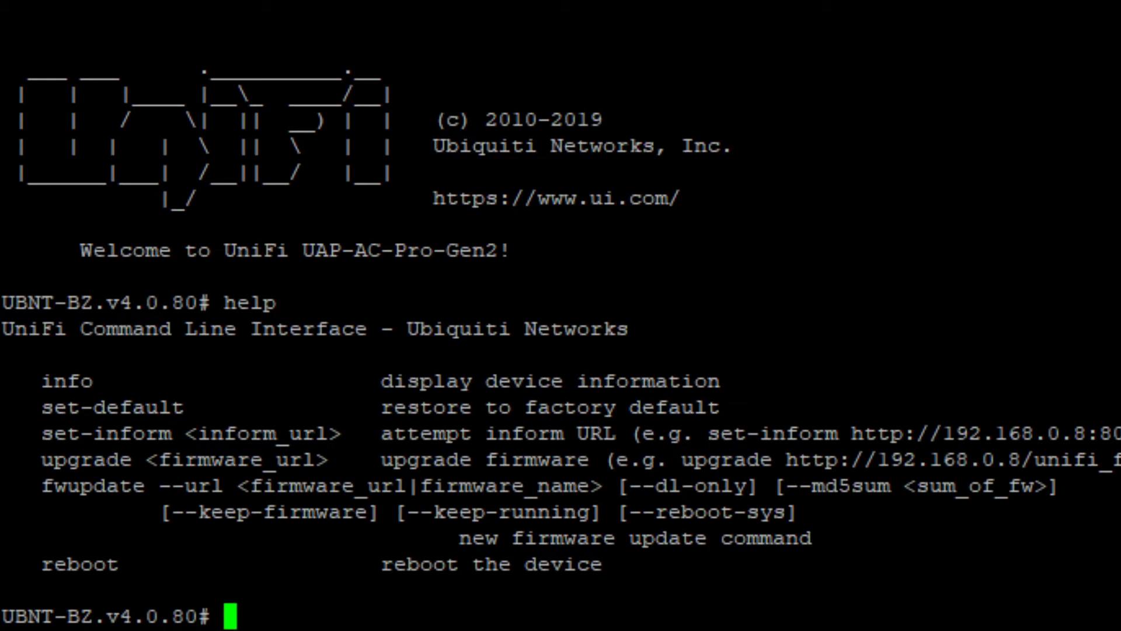
{"action": "type", "text": "i"}
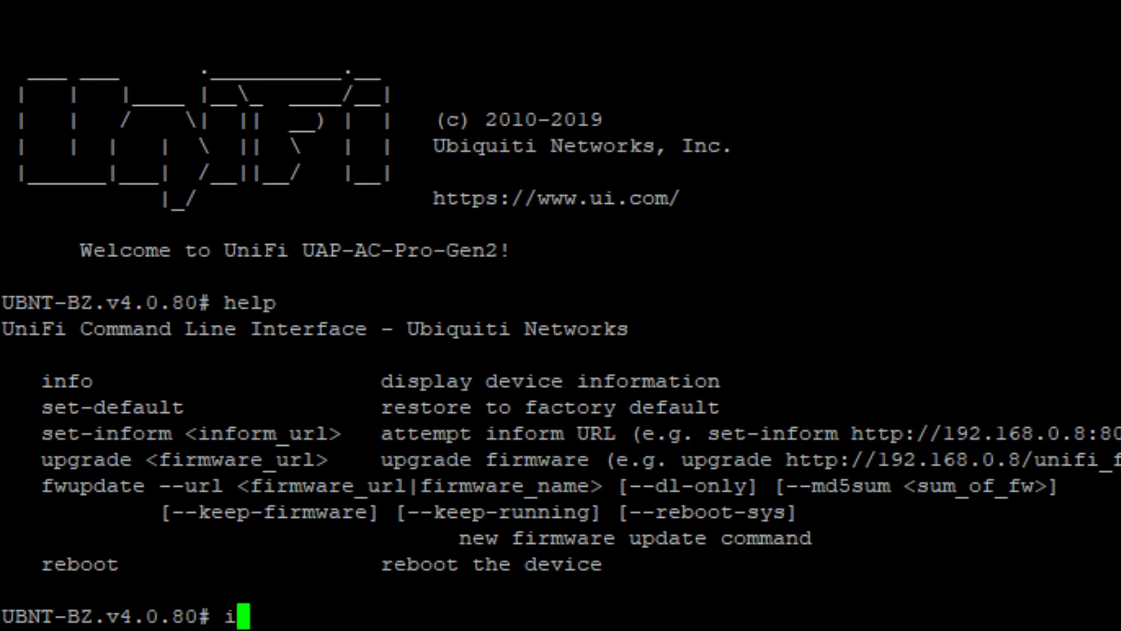
{"action": "type", "text": "nfo"}
Run info, showing status Unknown and the old 192.168.0.8 inform address.
{"action": "key", "text": "Return"}
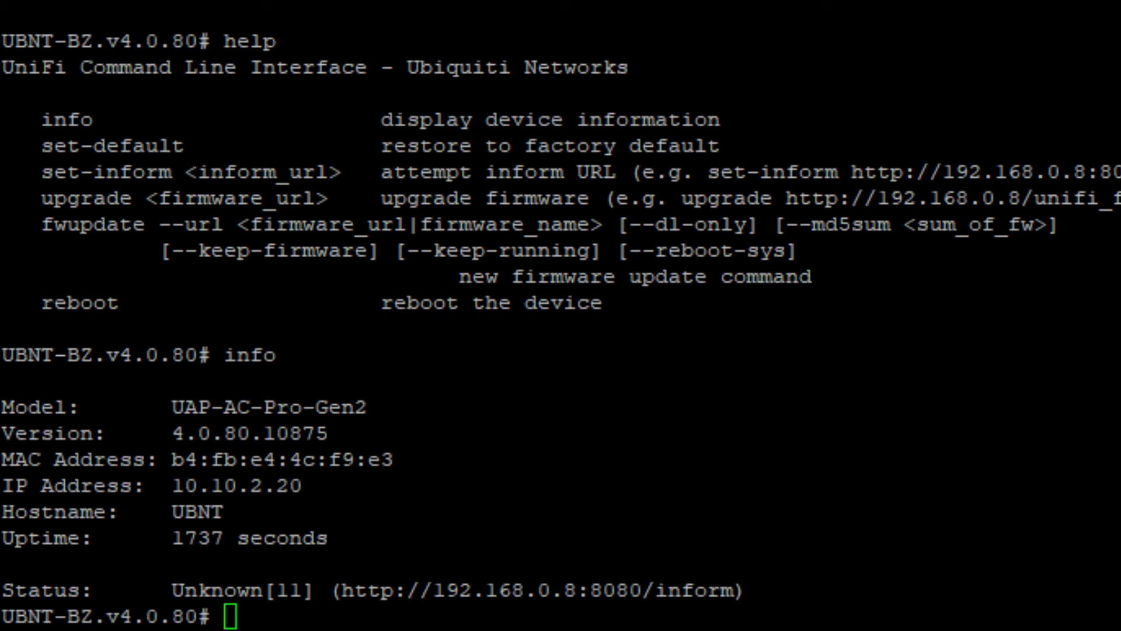
{"action": "right_click", "coordinate": [293, 601]}
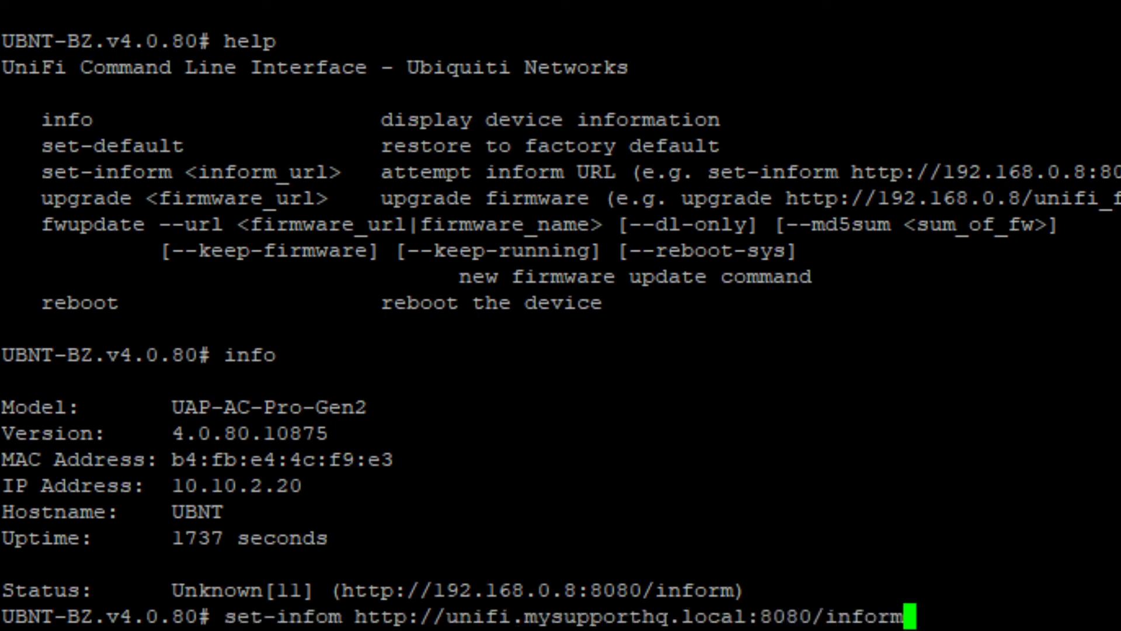
{"action": "key", "text": "Return"}
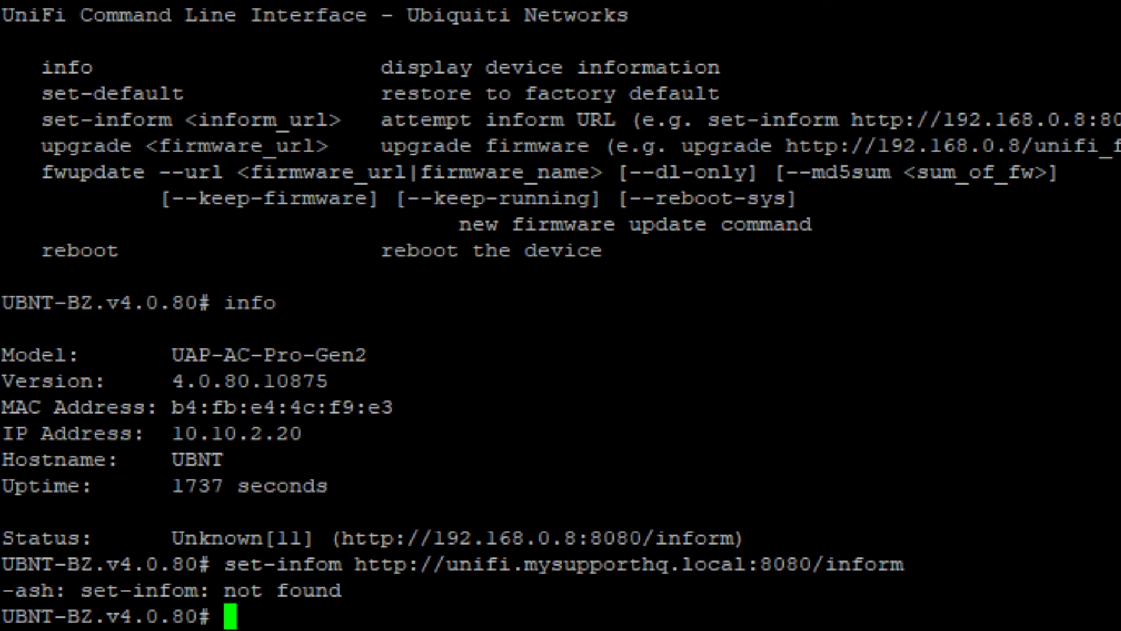
{"action": "key", "text": "Up"}
{"action": "key", "text": "Left"}
{"action": "key", "text": "Left"}
{"action": "key", "text": "Left"}
{"action": "key", "text": "Left"}
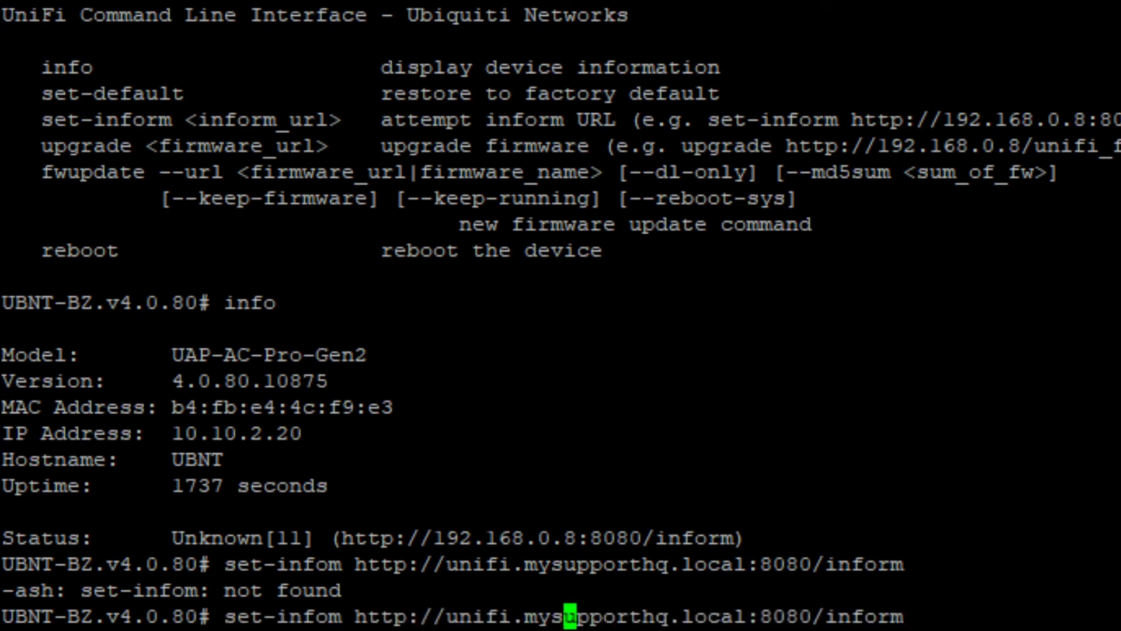
{"action": "key", "text": "Left"}
{"action": "key", "text": "Left"}
{"action": "key", "text": "Left"}
{"action": "key", "text": "Left"}
{"action": "type", "text": "r"}
{"action": "key", "text": "Return"}
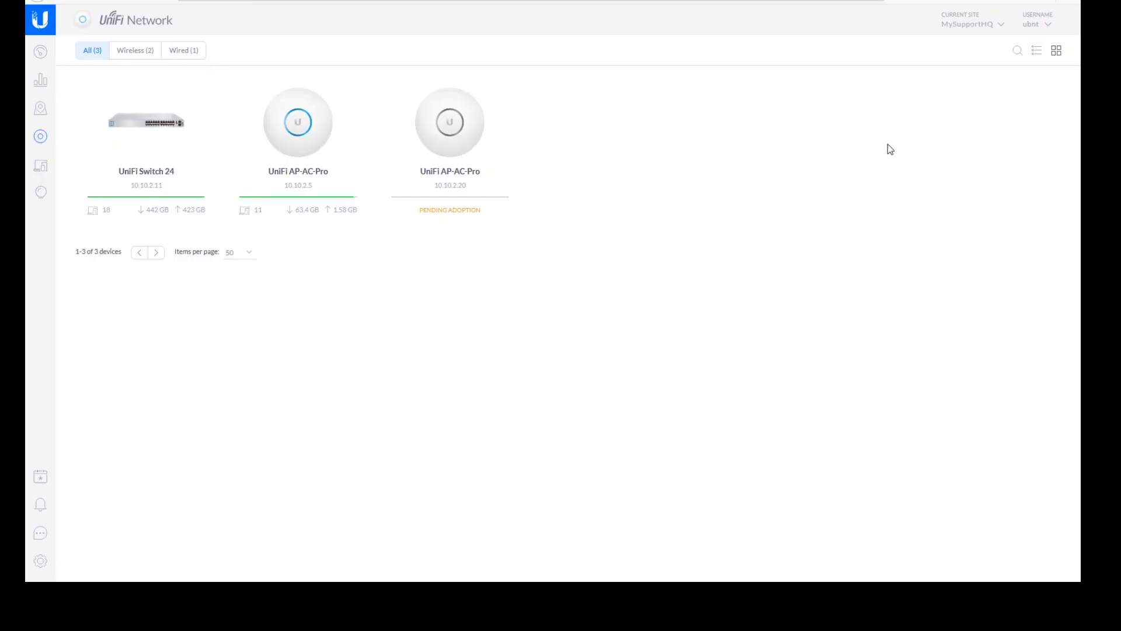
{"action": "left_click", "coordinate": [441, 143]}
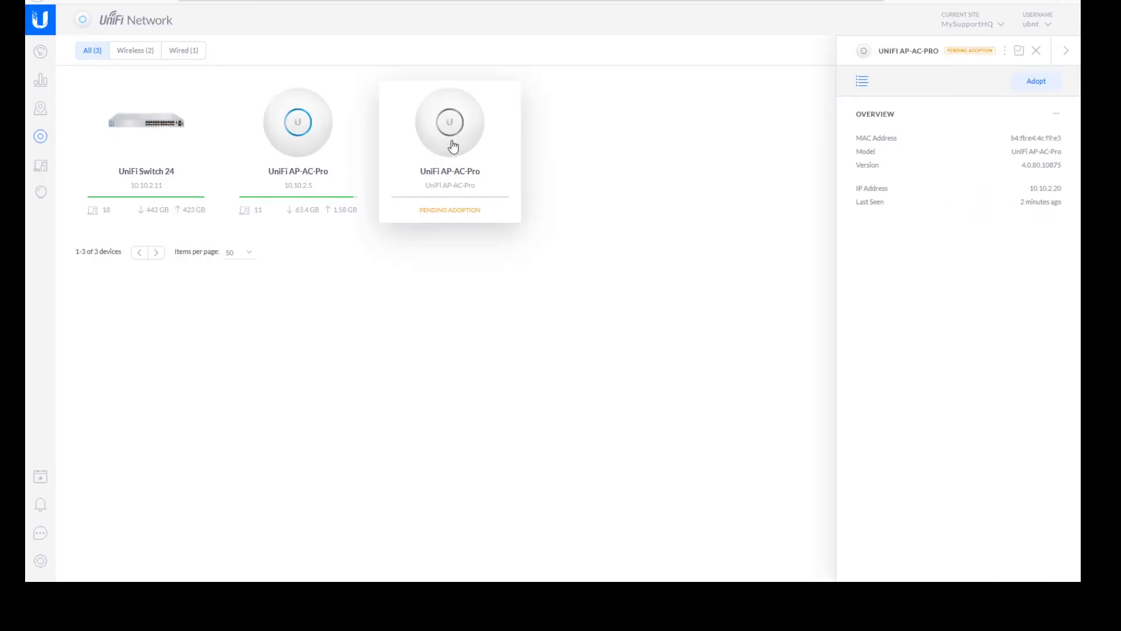
Adopt the pending UniFi AP-AC-Pro at 10.10.2.20 from its side panel.
{"action": "left_click", "coordinate": [1024, 82]}
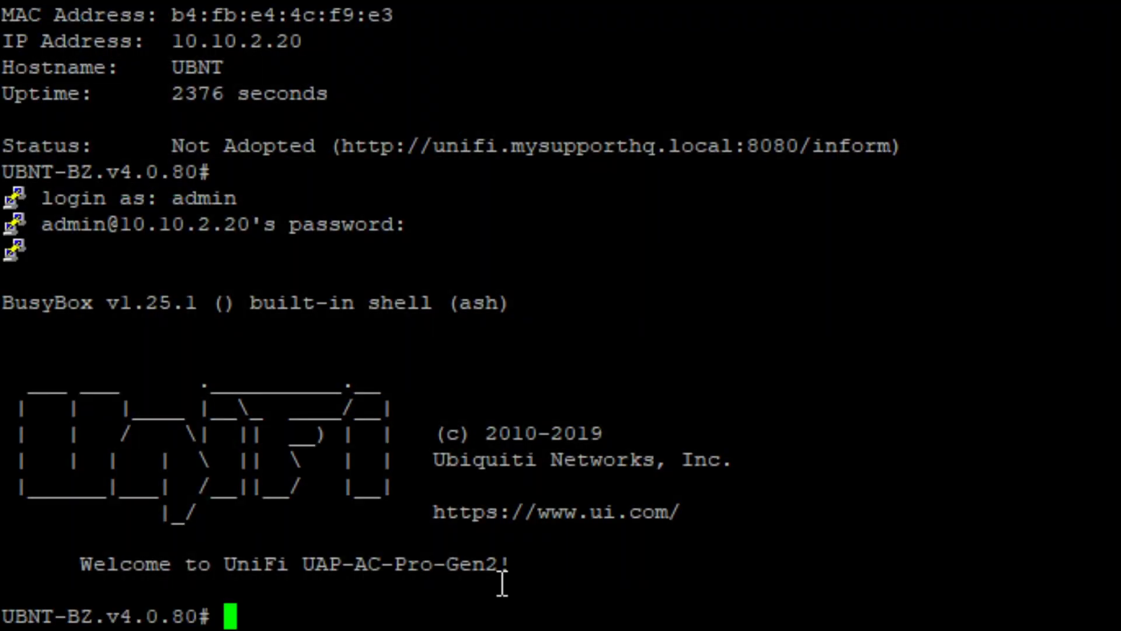
{"action": "type", "text": "in"}
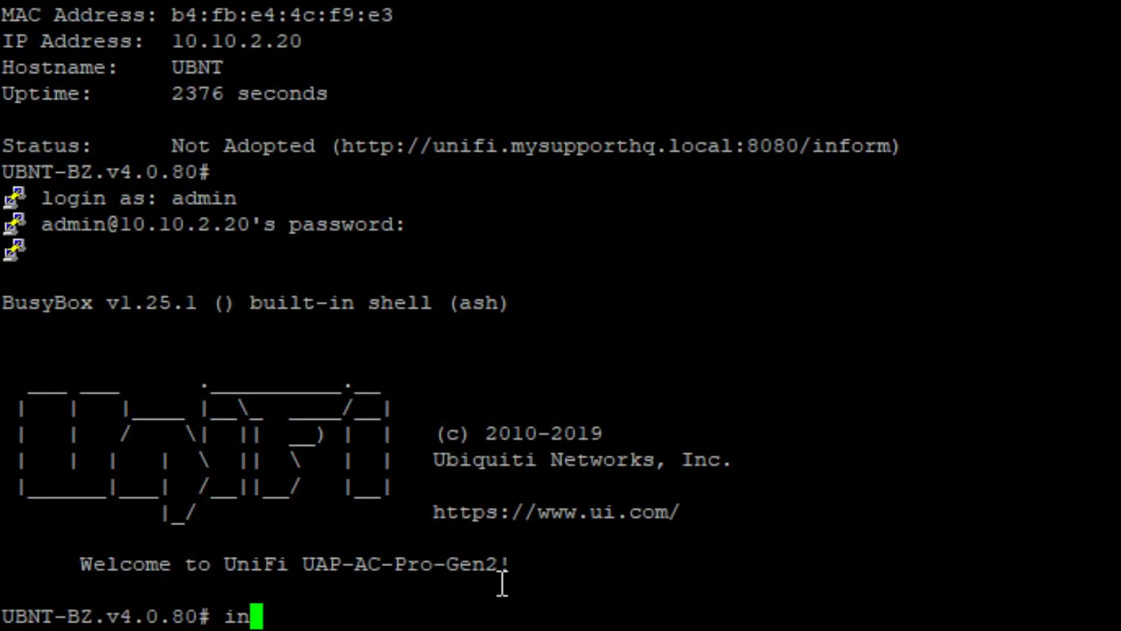
{"action": "type", "text": "form"}
Run info to confirm status Connected to unifi.mysupporthq.local.
{"action": "key", "text": "Return"}
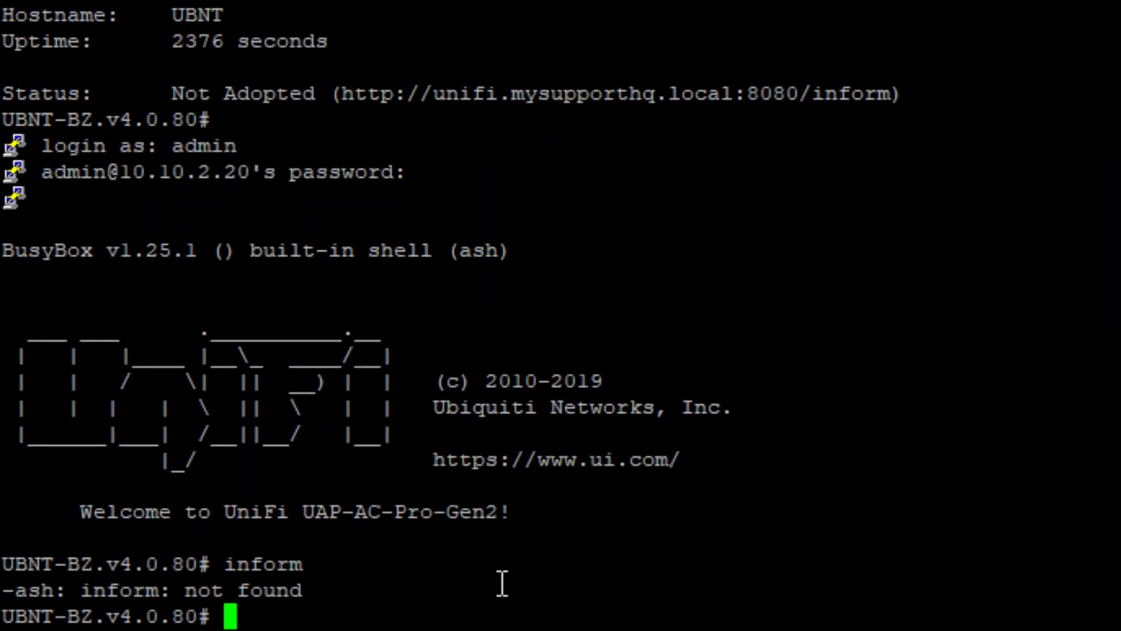
{"action": "type", "text": "info"}
{"action": "key", "text": "Return"}
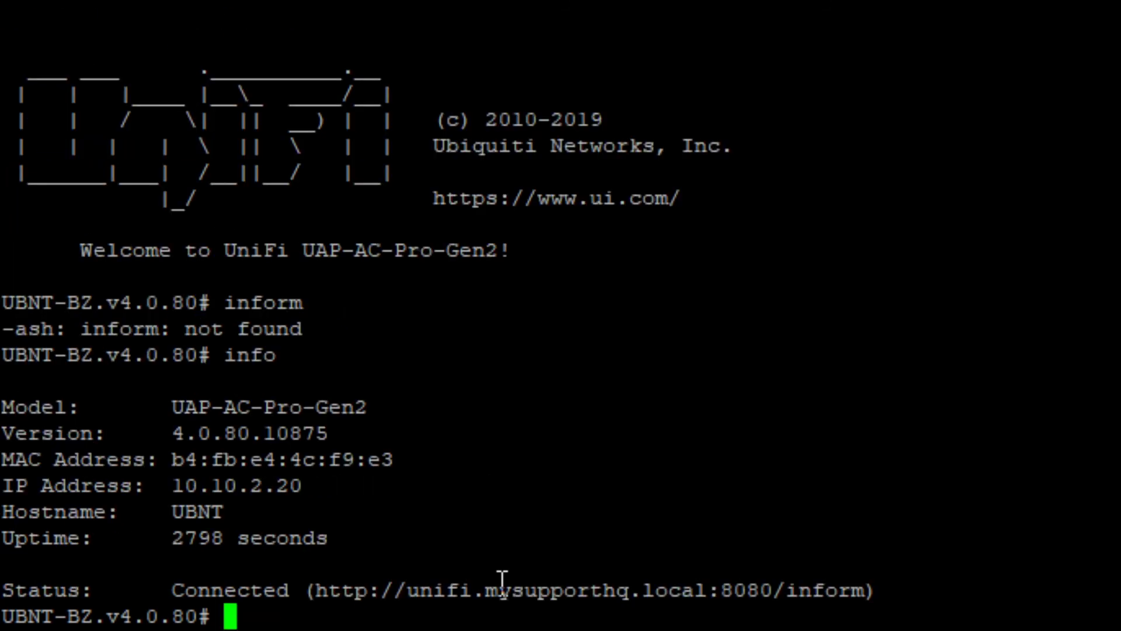